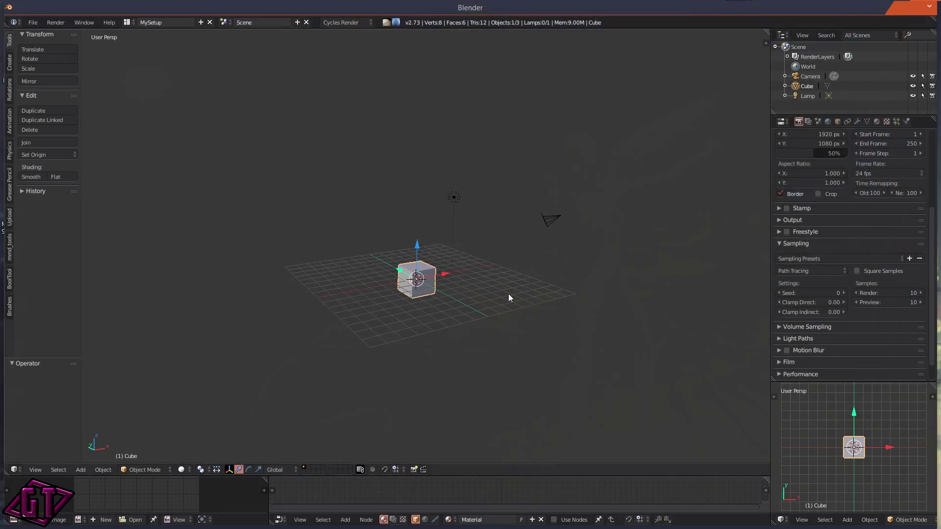
Step: Orbit the view around the cube and zoom in and out, moving closer
middle_click_drag(529, 289, 494, 283)
middle_click_drag(441, 297, 335, 298)
scroll(504, 319, "up", 3)
scroll(519, 346, "down", 3)
scroll(526, 281, "down", 2)
scroll(368, 284, "up", 3)
scroll(421, 305, "down", 2)
middle_click_drag(527, 309, 330, 290)
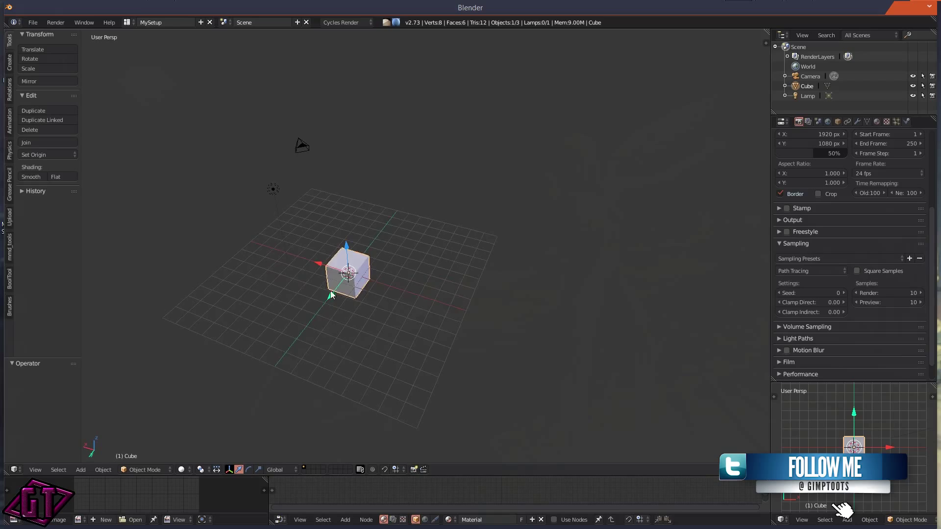
scroll(330, 290, "up", 3)
Step: Pan the scene right and orbit so the cube shifts left
middle_click_drag(348, 325, 422, 293, "shift")
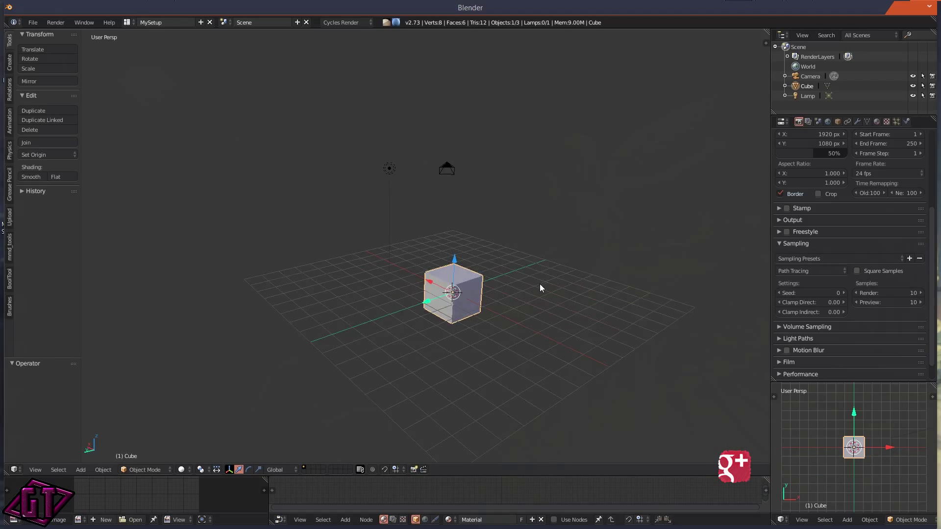
middle_click_drag(633, 345, 384, 279)
scroll(422, 307, "up", 3)
scroll(421, 308, "down", 2)
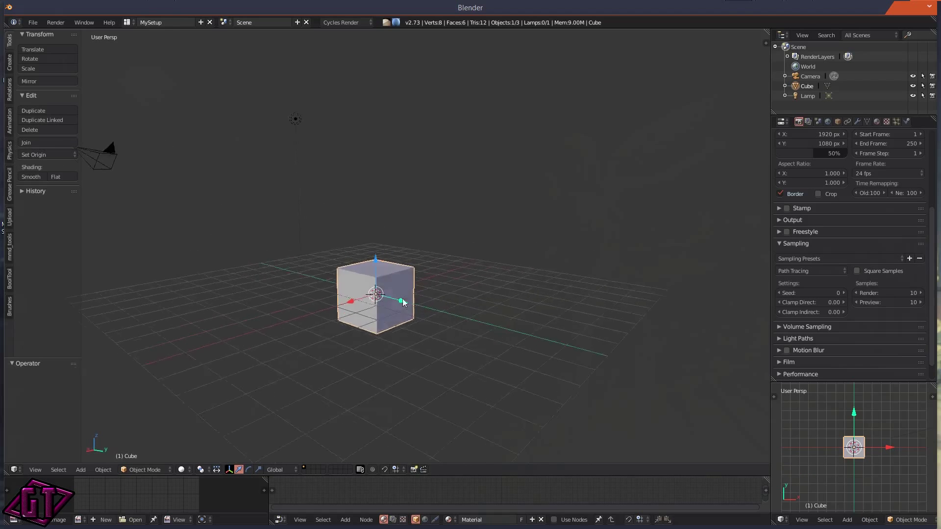
middle_click_drag(421, 307, 426, 275)
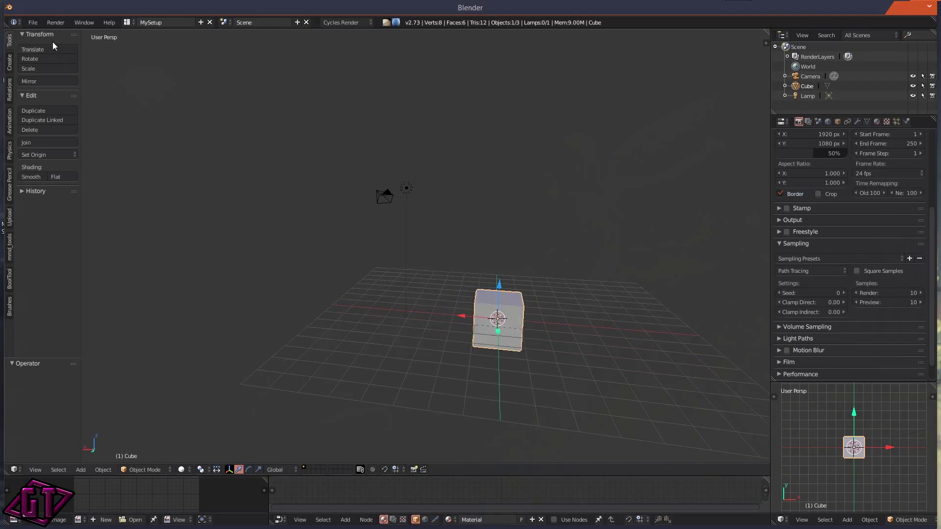
scroll(506, 288, "down", 3)
scroll(506, 289, "up", 2)
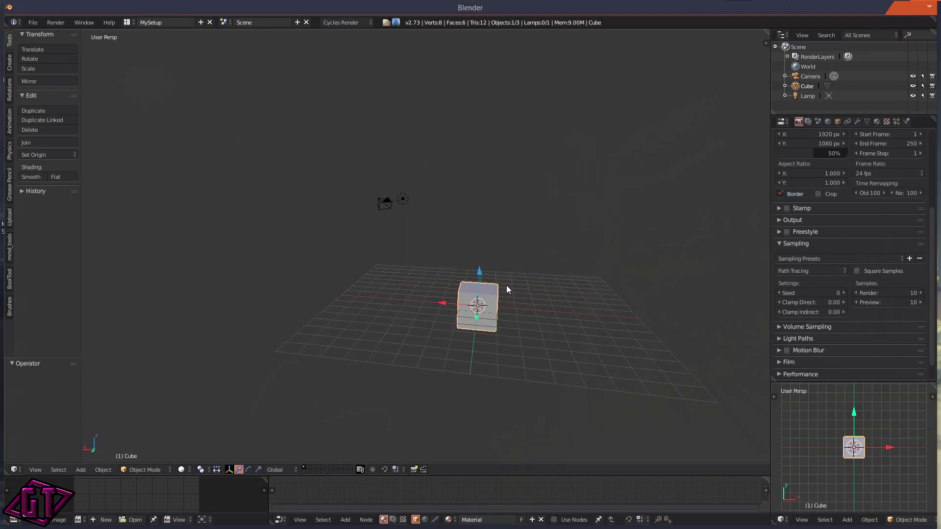
Step: Orbit and zoom until the view tilts down onto the grid near the cube
middle_click_drag(556, 311, 376, 321)
scroll(621, 345, "down", 3)
scroll(401, 331, "up", 4)
middle_click_drag(478, 361, 424, 336)
scroll(415, 335, "down", 3)
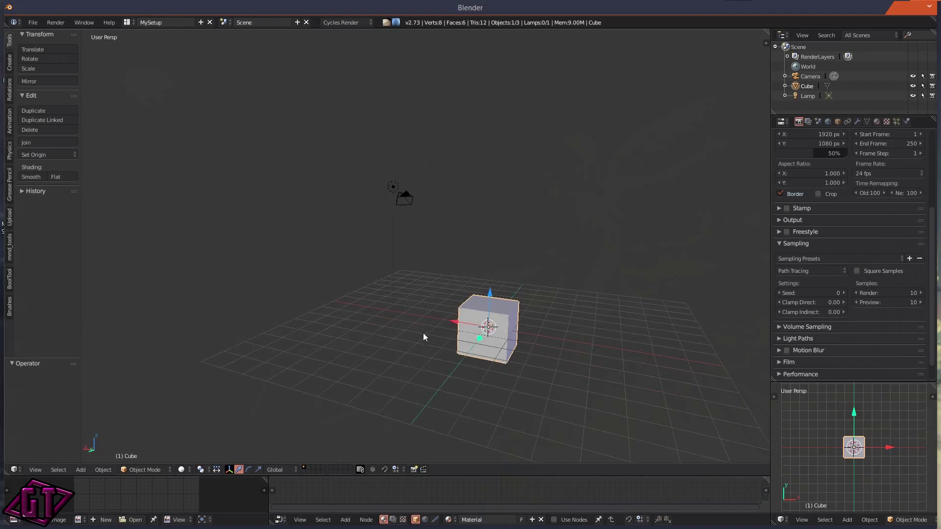
middle_click_drag(551, 276, 325, 272)
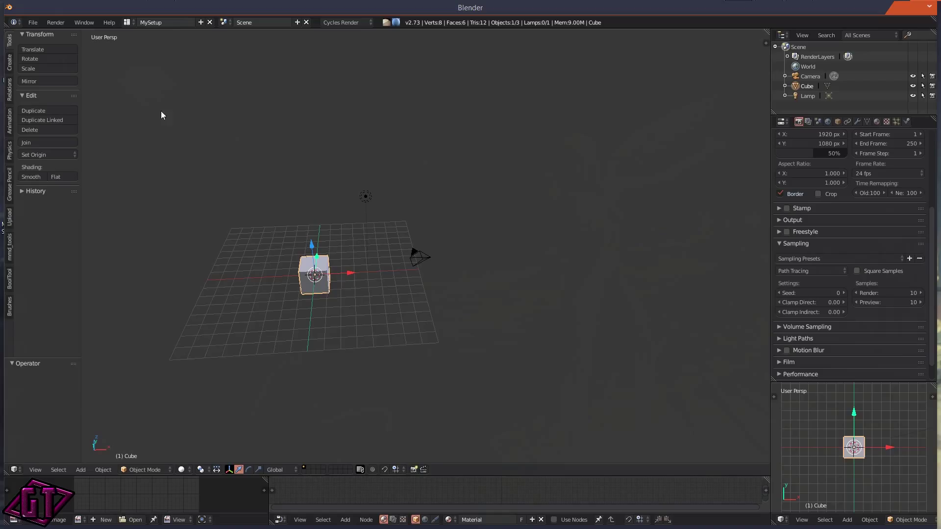
middle_click_drag(236, 337, 518, 326)
Step: Swing the camera to the cube's left and open the File menu
left_click(32, 23)
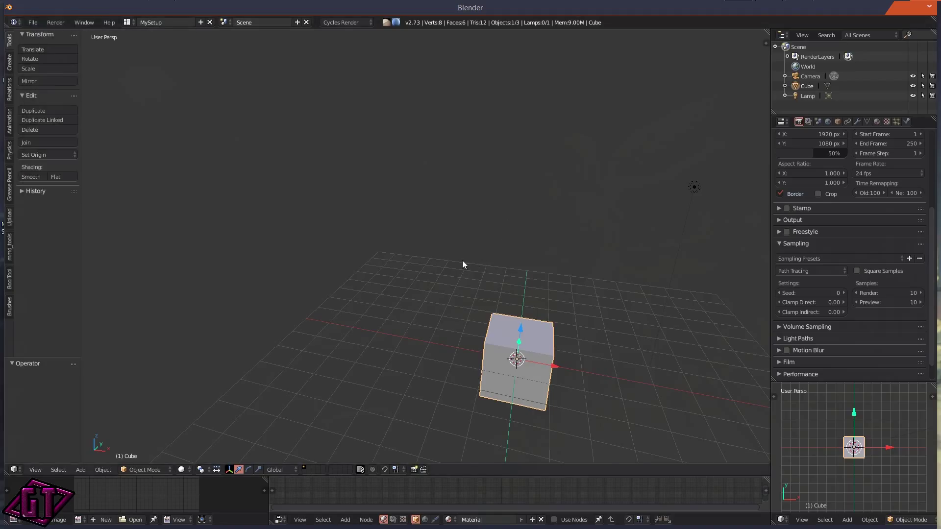
scroll(462, 260, "down", 3)
middle_click_drag(552, 319, 343, 231)
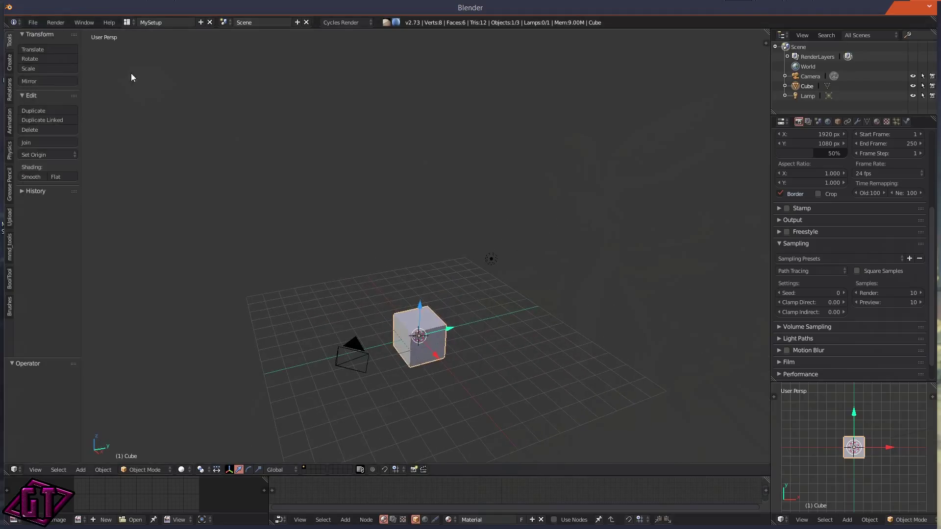
left_click(32, 23)
Step: Open User Preferences from the File menu and maximize its window
left_click(33, 22)
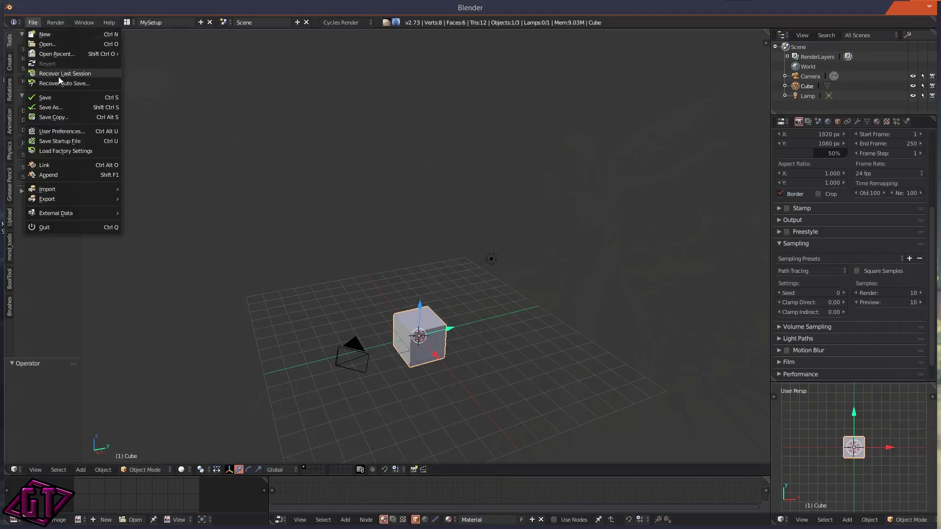
left_click(70, 129)
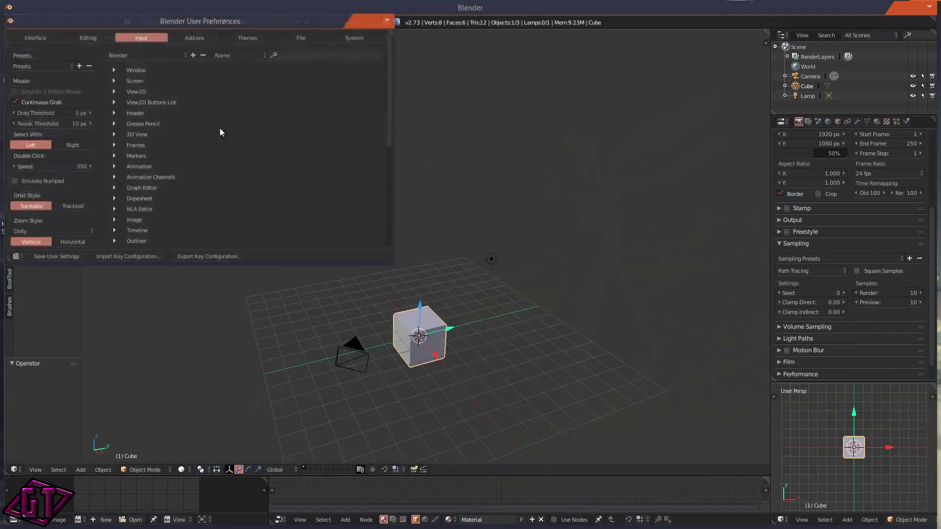
double_click(367, 19)
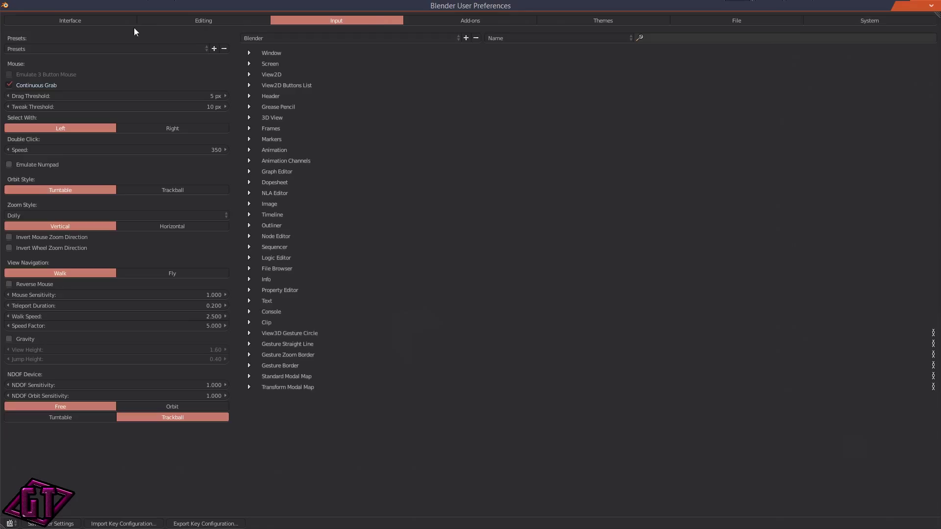
Step: Browse the Add-ons, Themes, File and System tabs, then return to Input
left_click(488, 23)
left_click(613, 22)
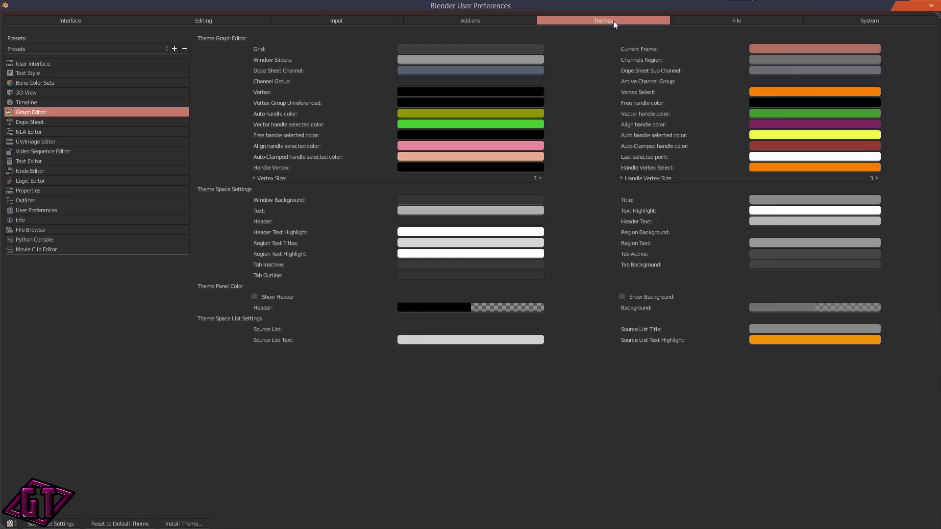
left_click(713, 21)
left_click(854, 21)
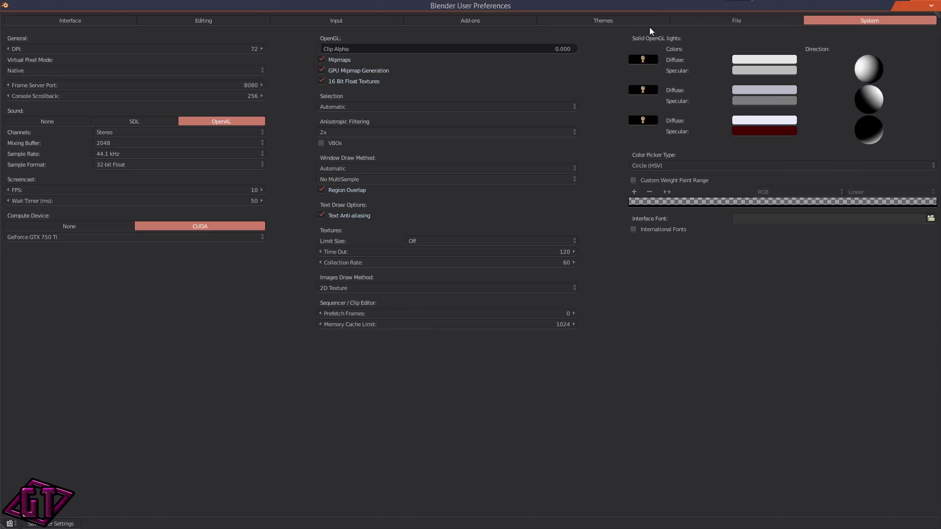
left_click(478, 22)
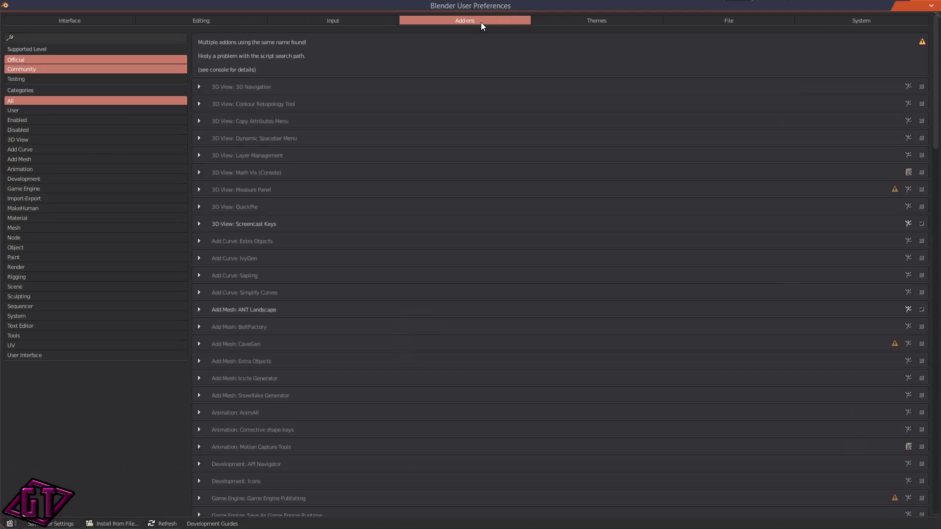
left_click(585, 19)
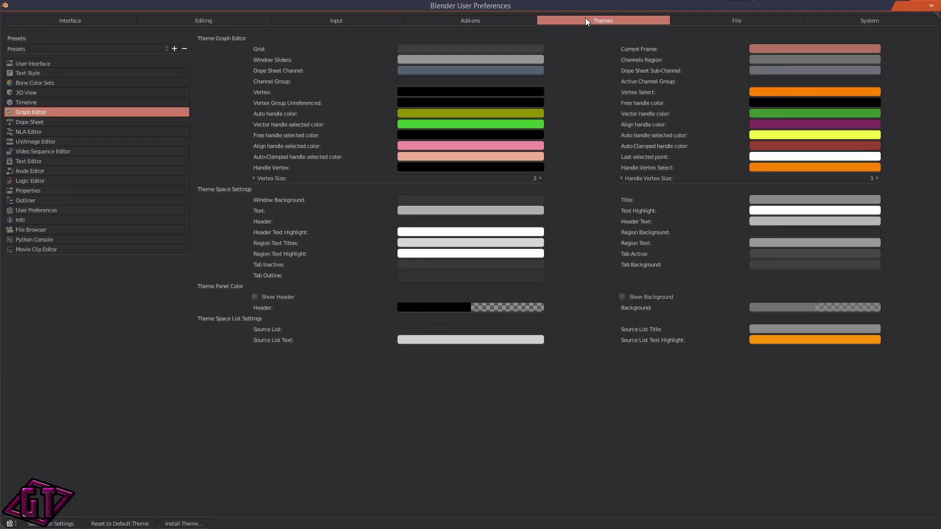
left_click(489, 23)
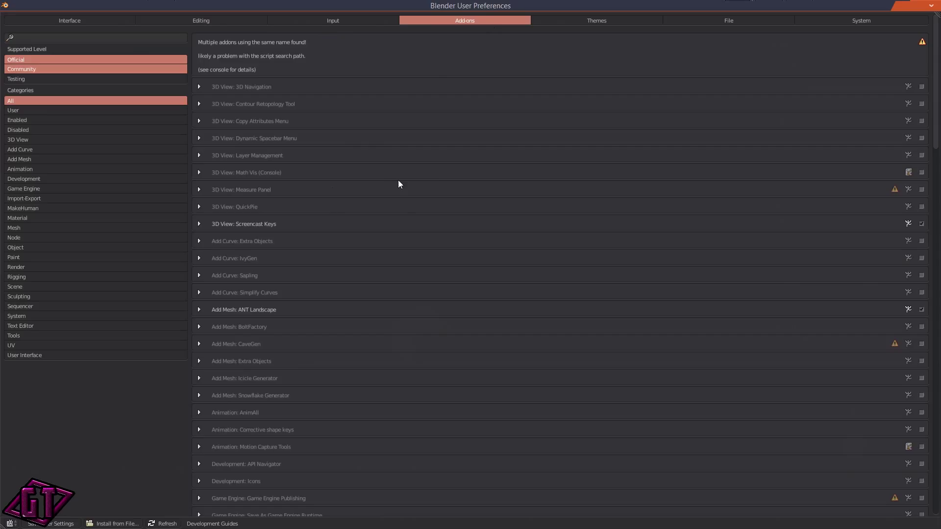
left_click(309, 22)
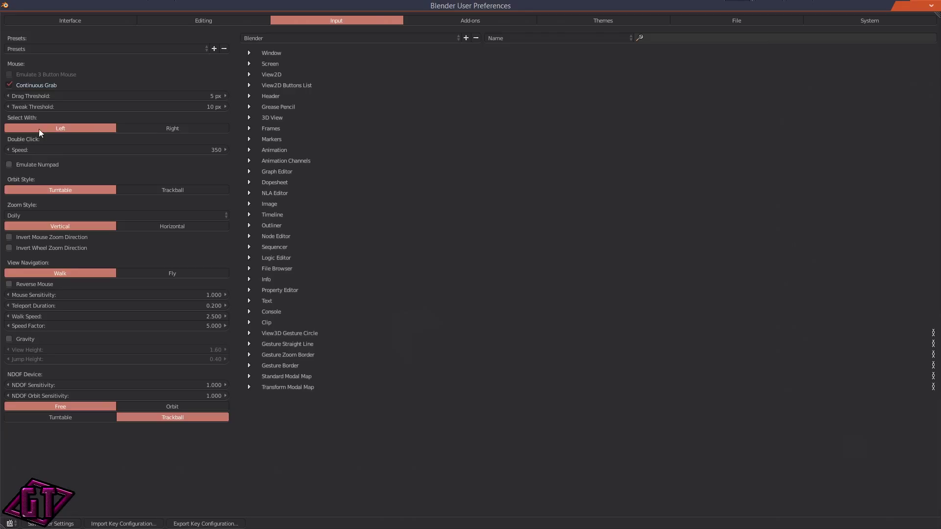
left_click(179, 126)
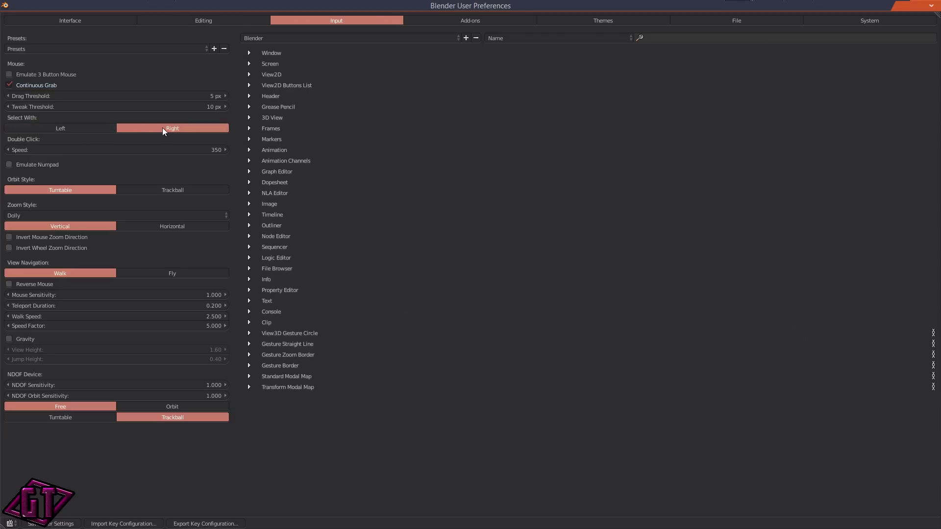
left_click(77, 129)
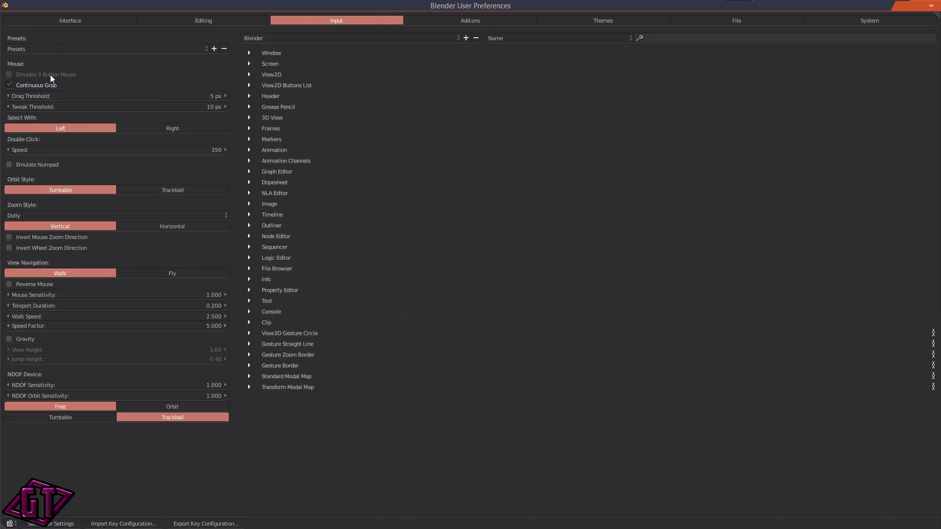
Step: Tick Emulate 3 Button Mouse in the Input preferences
middle_click_drag(147, 306, 176, 280, "ctrl")
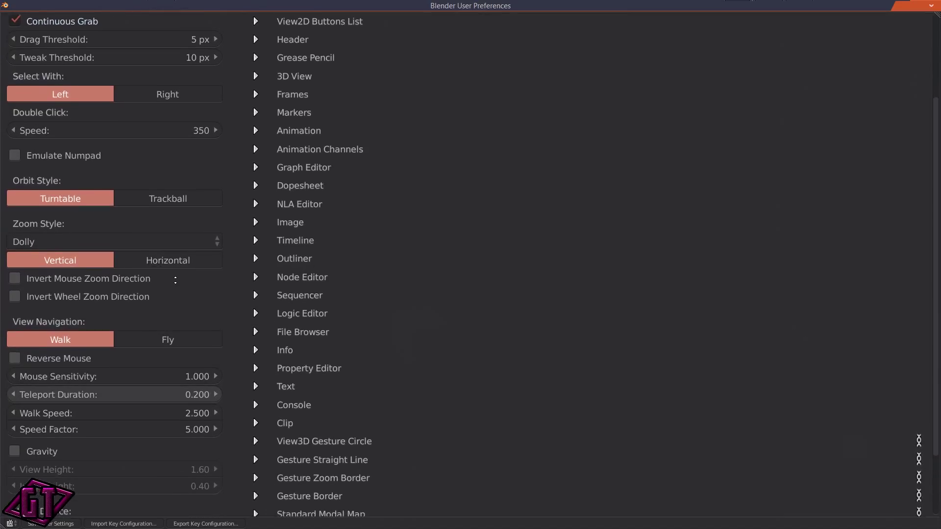
scroll(156, 156, "up", 5)
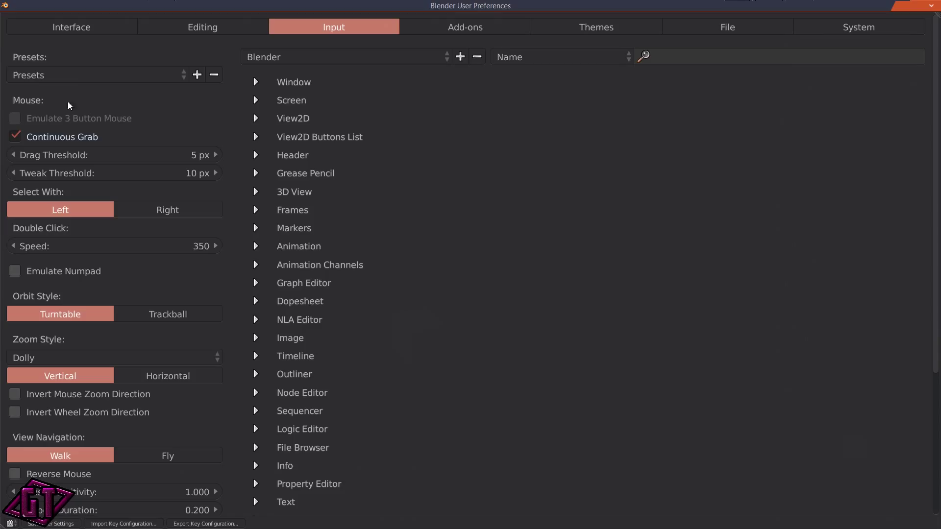
left_click(15, 118)
scroll(241, 225, "down", 3)
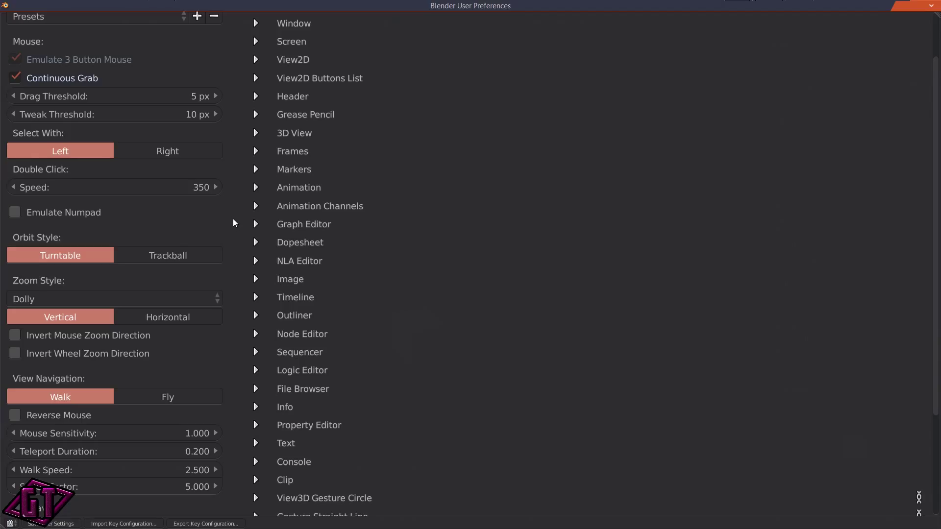
scroll(165, 71, "down", 2)
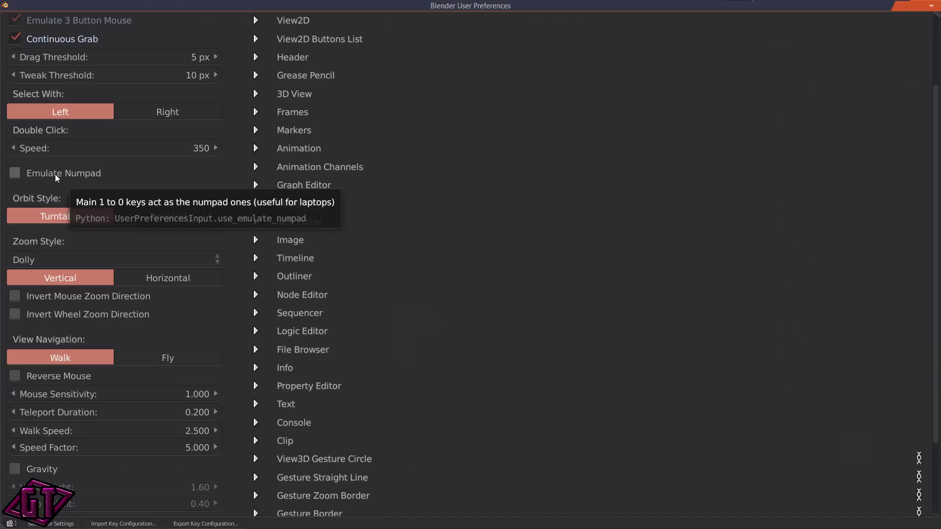
Step: Enable Emulate Numpad so the number row acts as the numpad
left_click(20, 173)
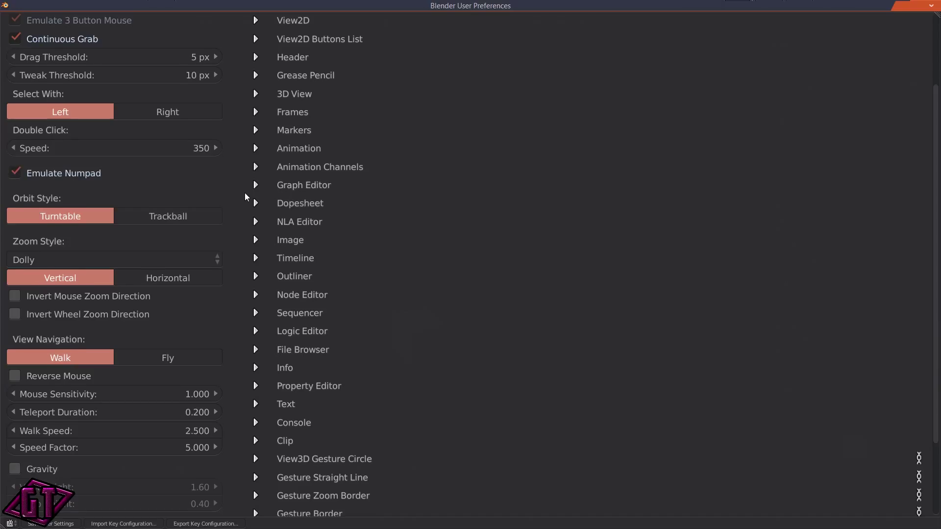
scroll(246, 197, "down", 1)
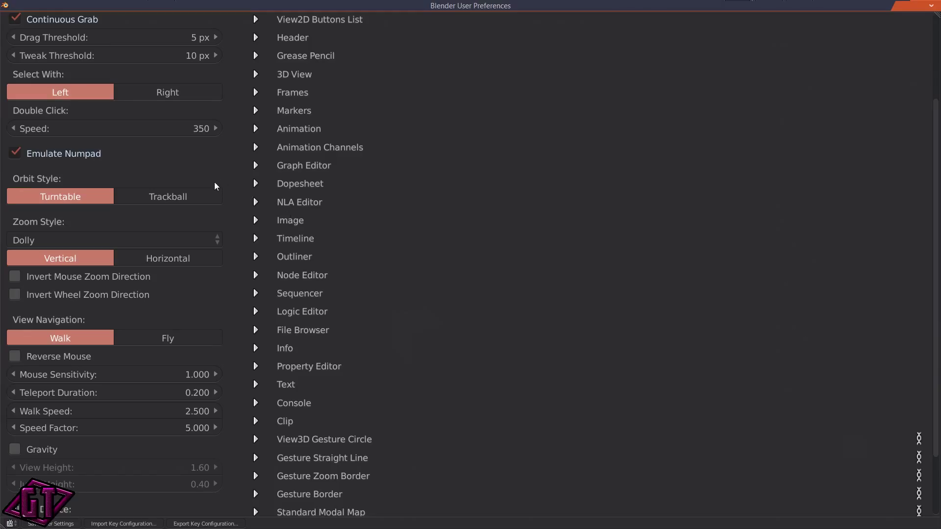
scroll(240, 186, "down", 2)
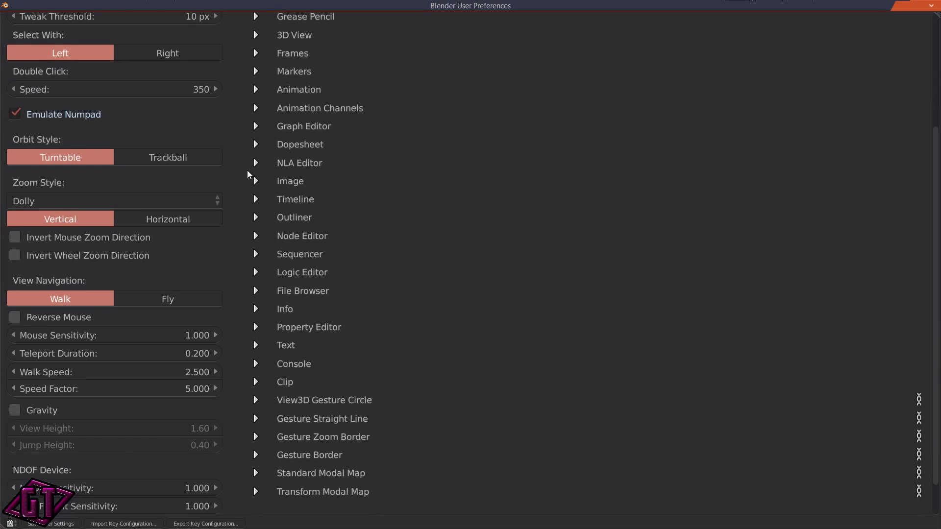
scroll(245, 185, "up", 4)
scroll(245, 185, "up", 4)
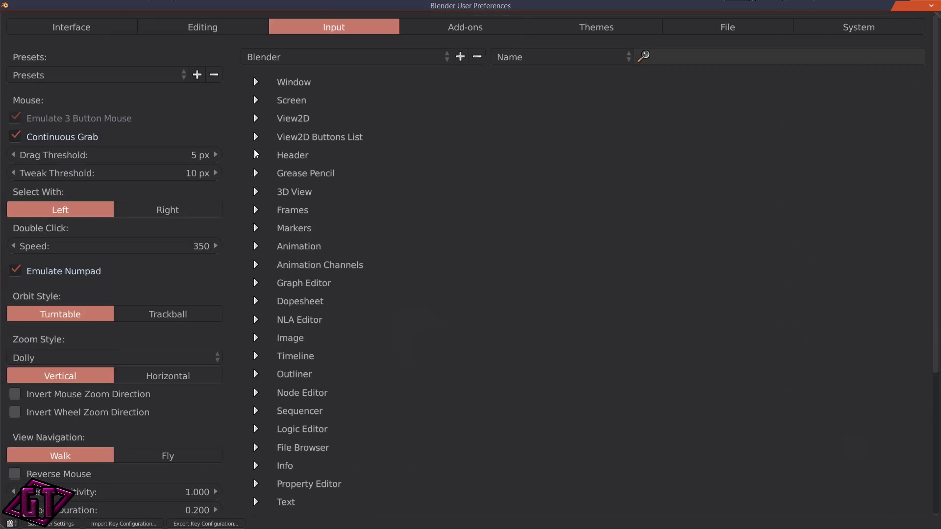
scroll(234, 202, "down", 3)
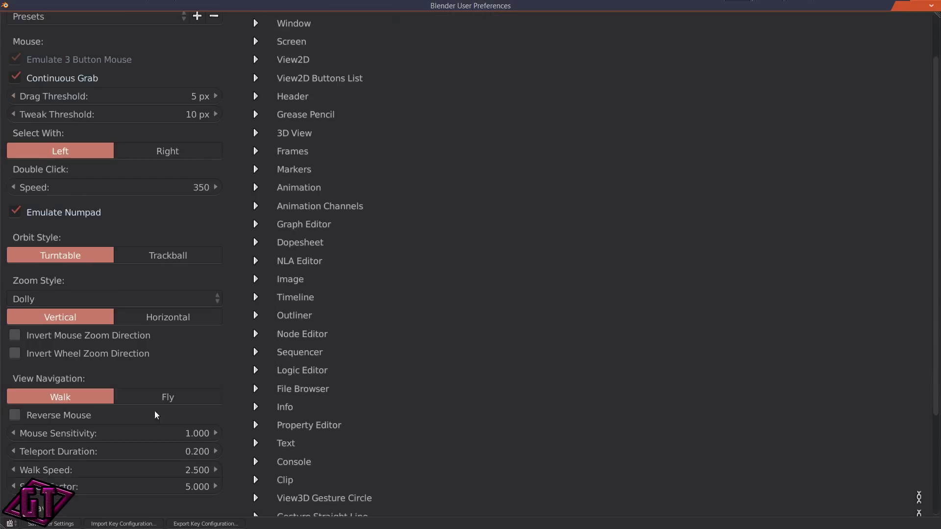
scroll(518, 253, "down", 1)
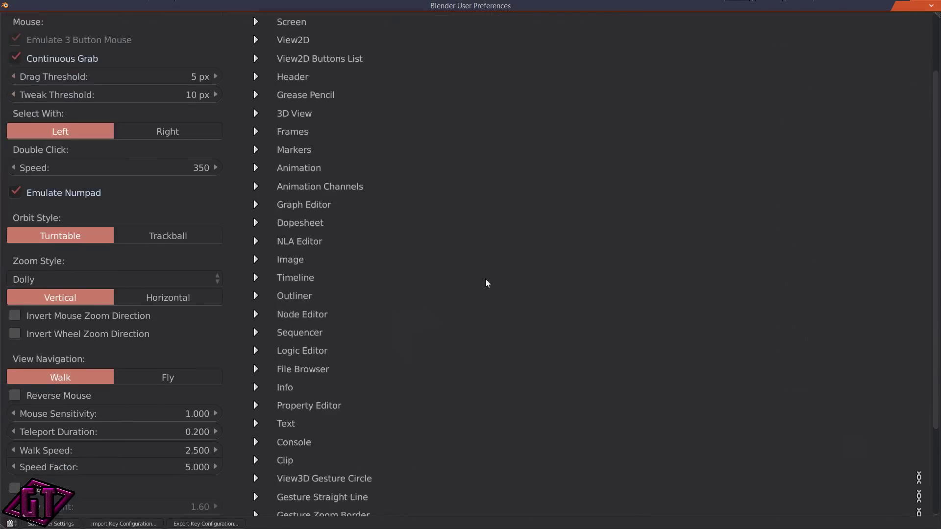
Step: Save User Settings to keep these input preferences as defaults
left_click(61, 524)
scroll(698, 184, "down", 1)
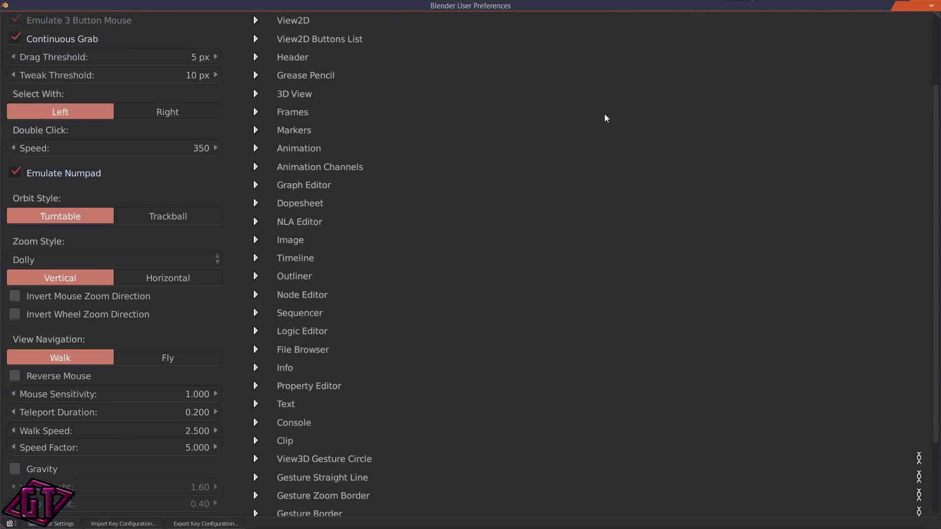
scroll(606, 118, "up", 6)
Step: Close preferences, zoom out to an overview from above, and dismiss the system panel
left_click(934, 7)
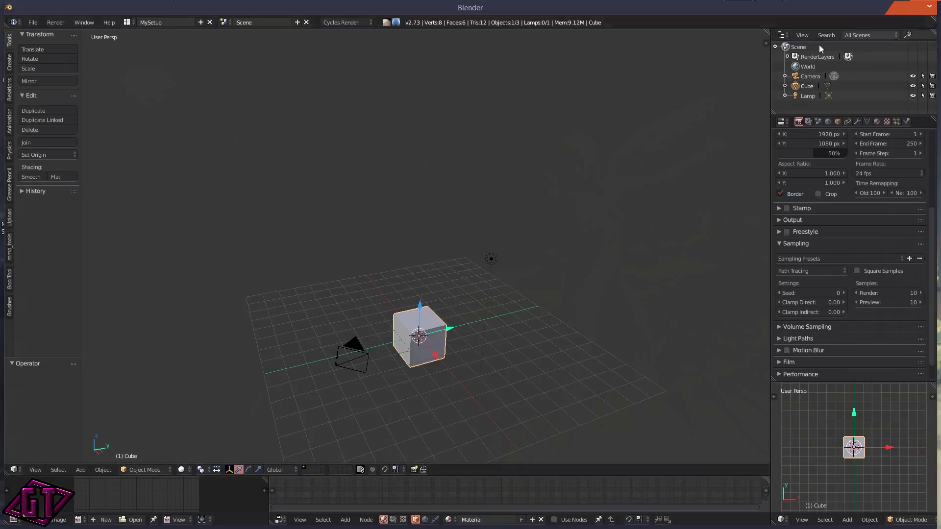
scroll(485, 230, "down", 3)
middle_click_drag(479, 281, 328, 301)
scroll(410, 294, "up", 5)
scroll(340, 296, "down", 4)
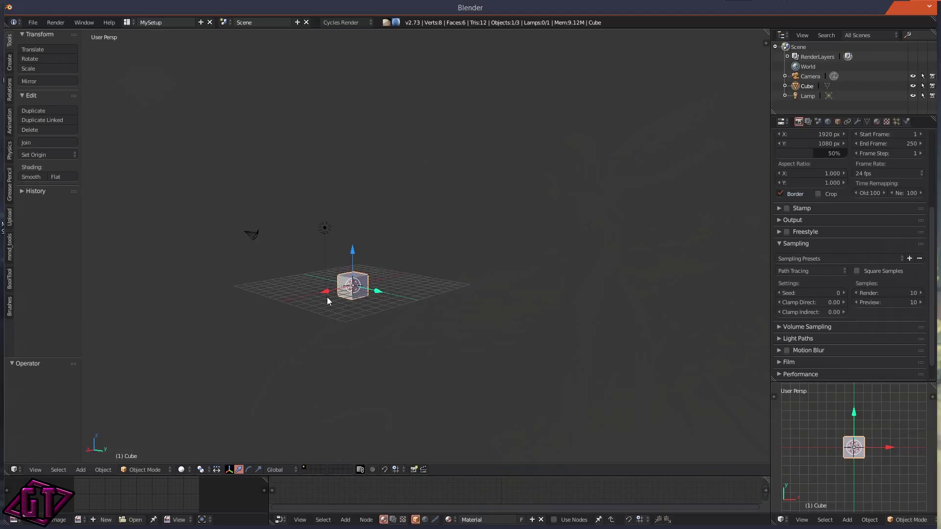
scroll(327, 297, "up", 2, "ctrl")
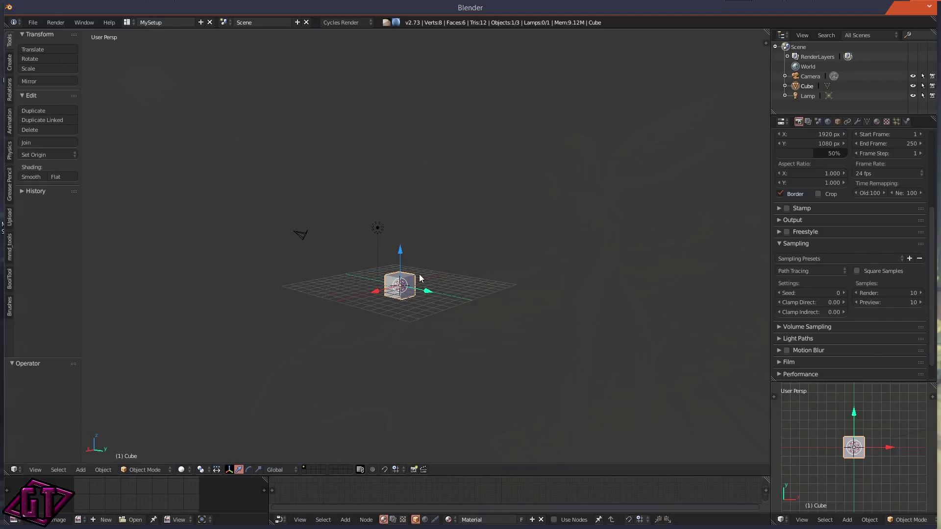
key("super+c")
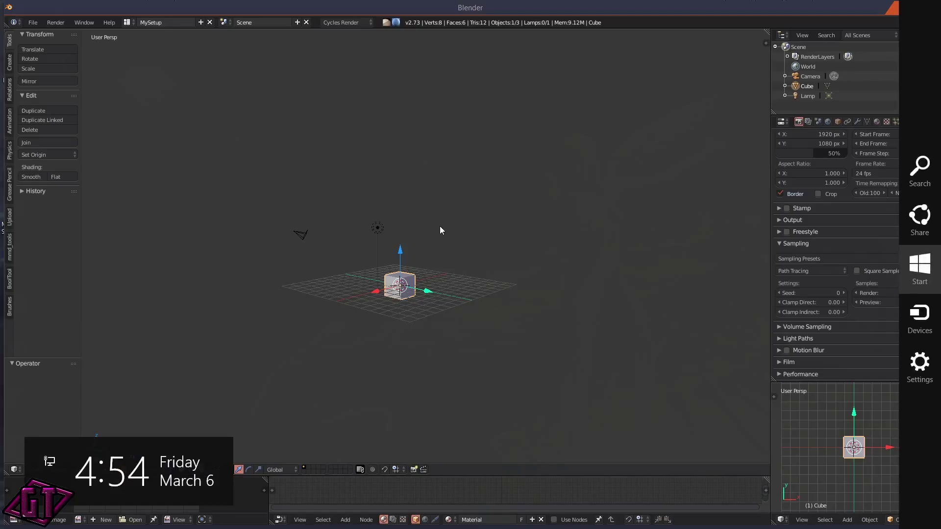
key("Escape")
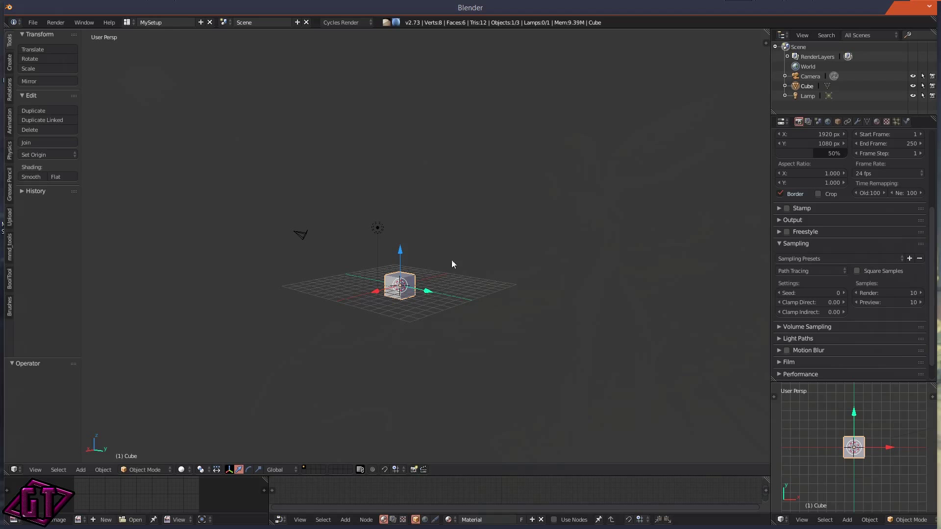
Step: Orbit the scene, review the navigation notes in Notepad, then return to Blender
middle_click_drag(457, 280, 401, 302)
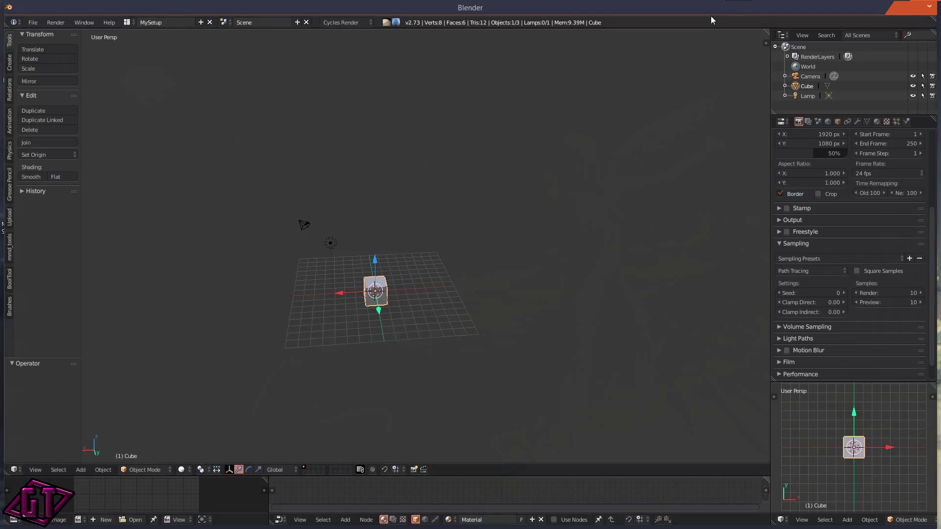
left_click(770, 9)
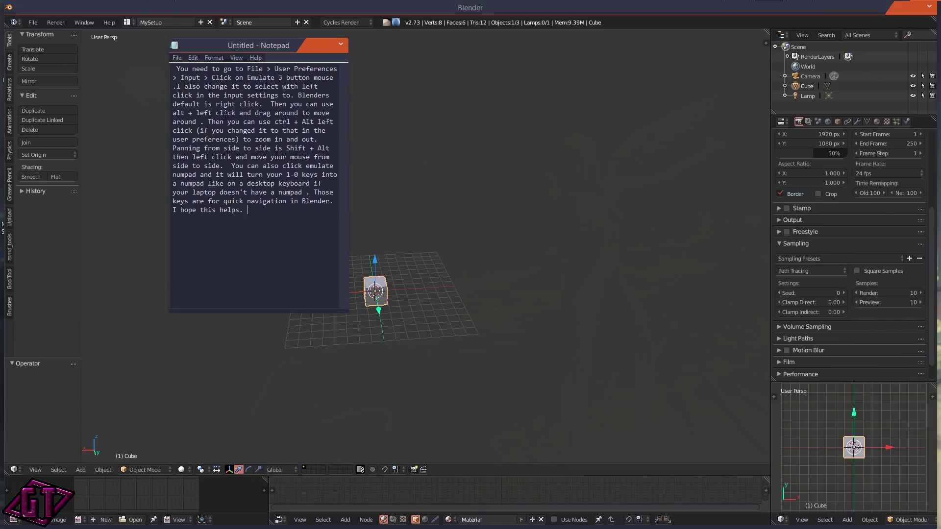
left_click(445, 245)
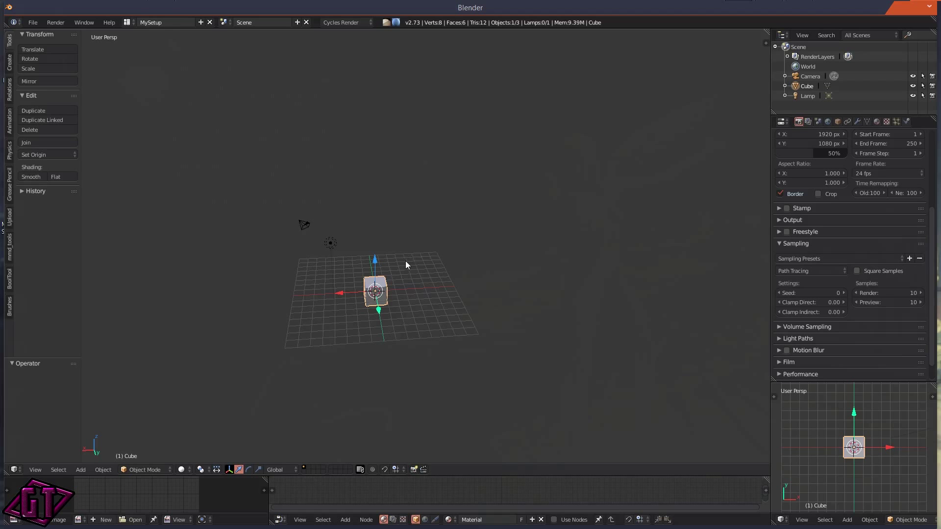
Step: Orbit flatter, zoom in and pan until the cube is centred over the grid
middle_click_drag(405, 260, 420, 214)
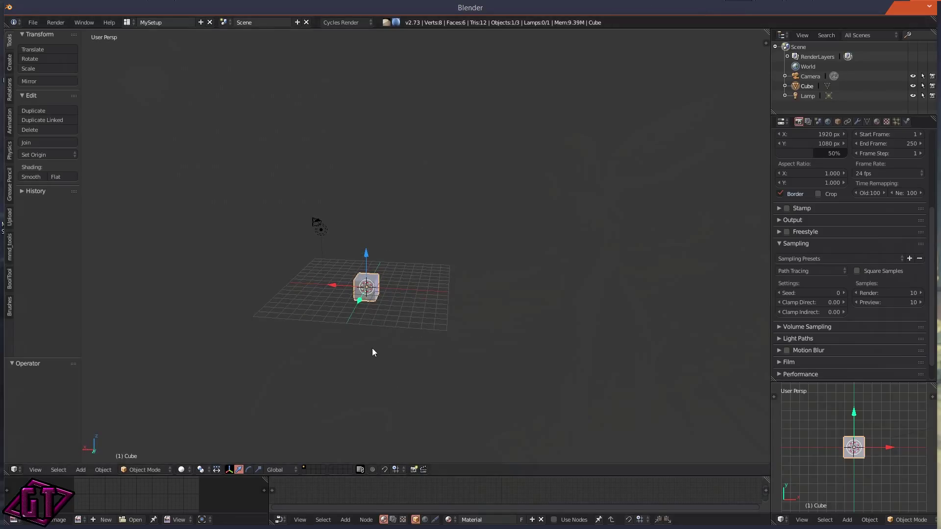
middle_click_drag(383, 340, 441, 269)
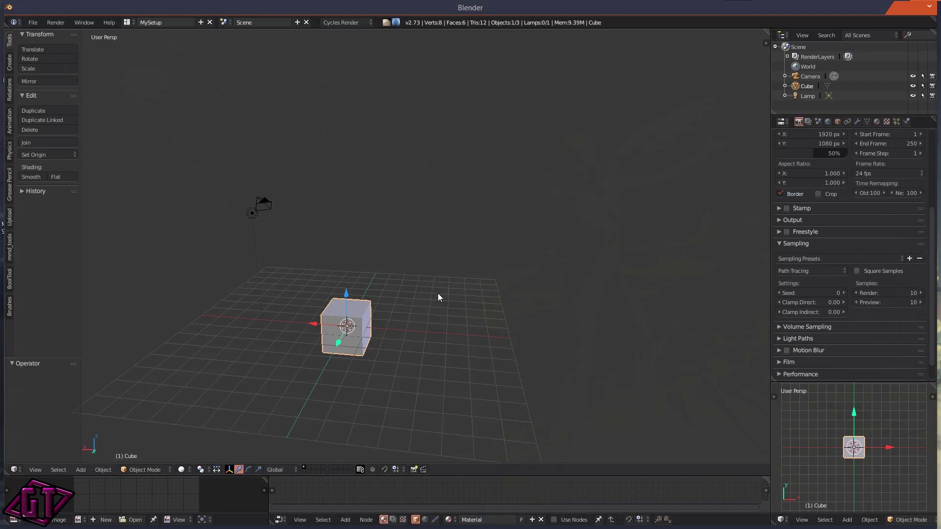
middle_click_drag(422, 313, 434, 293, "shift")
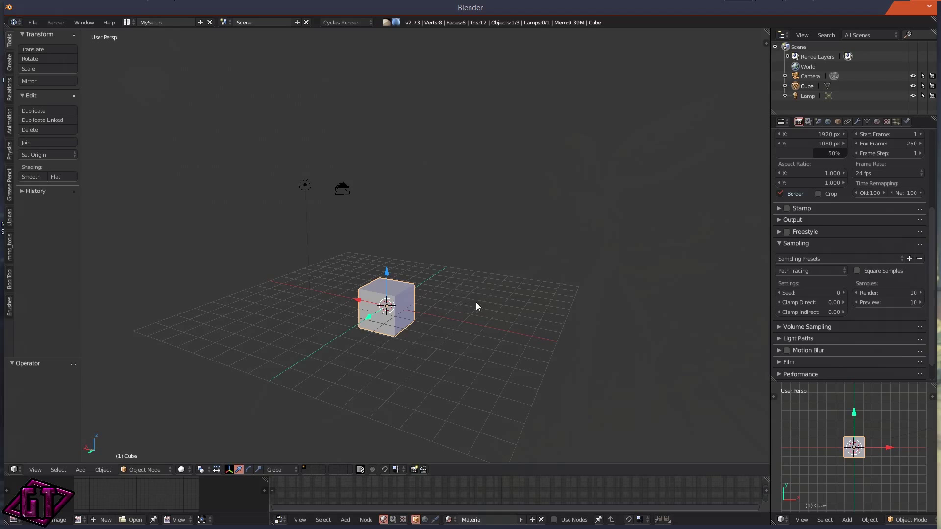
middle_click_drag(476, 304, 479, 328)
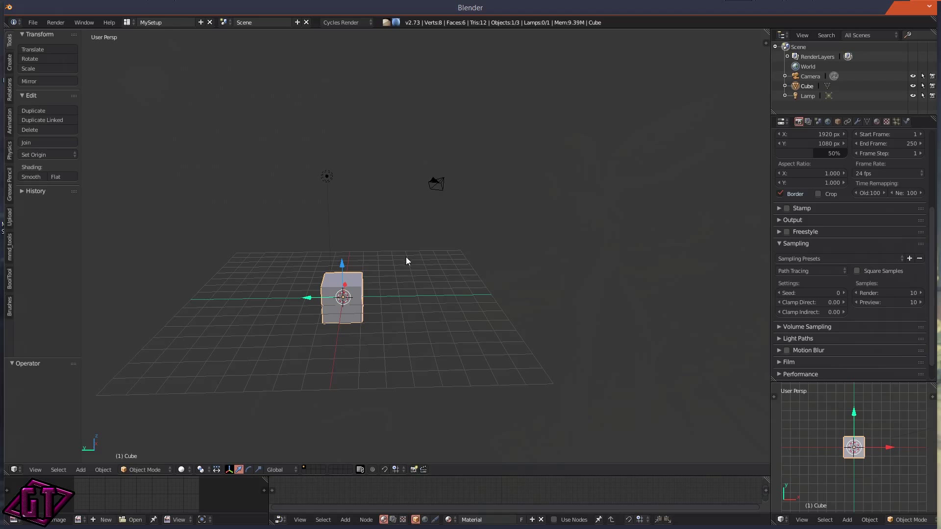
mouse_move(405, 254)
middle_mouse_down("ctrl")
mouse_move(412, 279)
mouse_move(422, 216)
mouse_move(409, 325)
mouse_move(392, 234)
mouse_move(397, 277)
mouse_move(387, 307)
mouse_move(384, 217)
mouse_move(407, 293)
mouse_move(397, 267)
middle_mouse_up("ctrl")
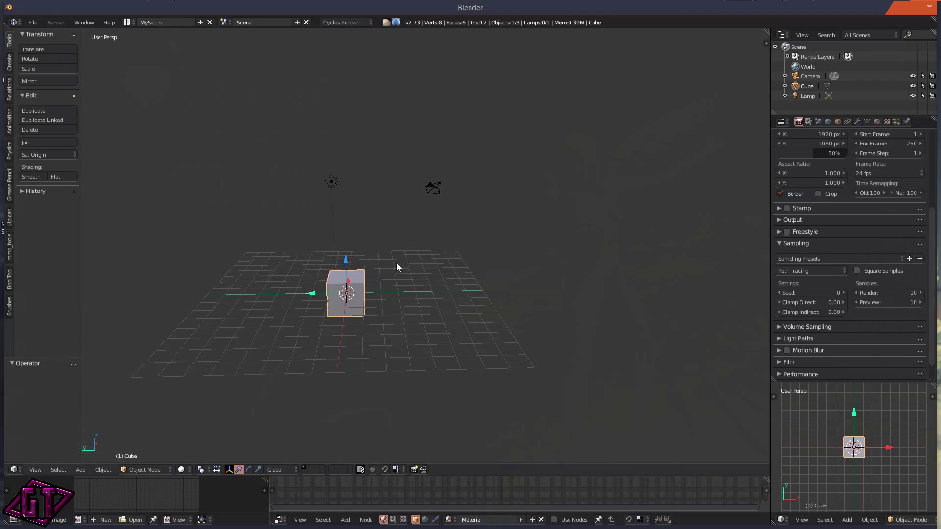
middle_click_drag(400, 301, 370, 308, "shift")
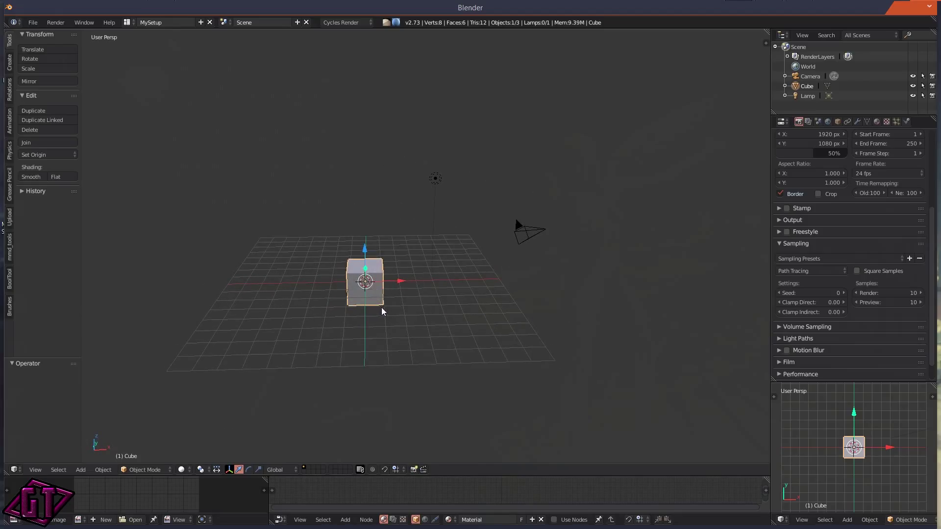
Step: Cycle through front ortho, right, top, bottom, left and back views with numpad keys
key("KP_1")
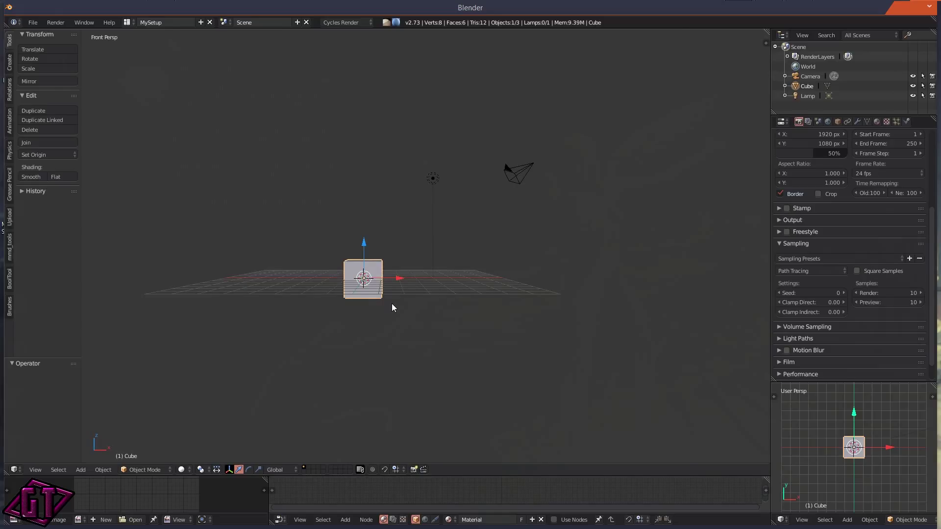
key("KP_5")
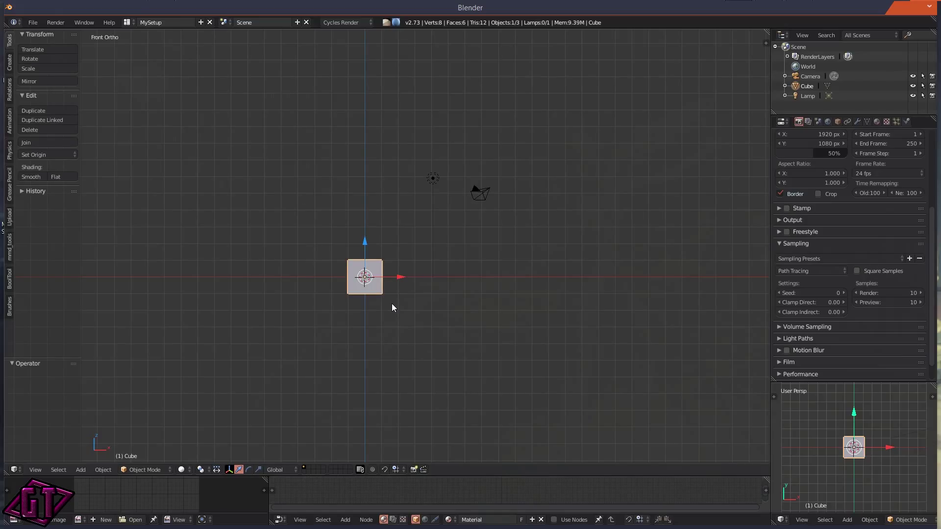
key("KP_3")
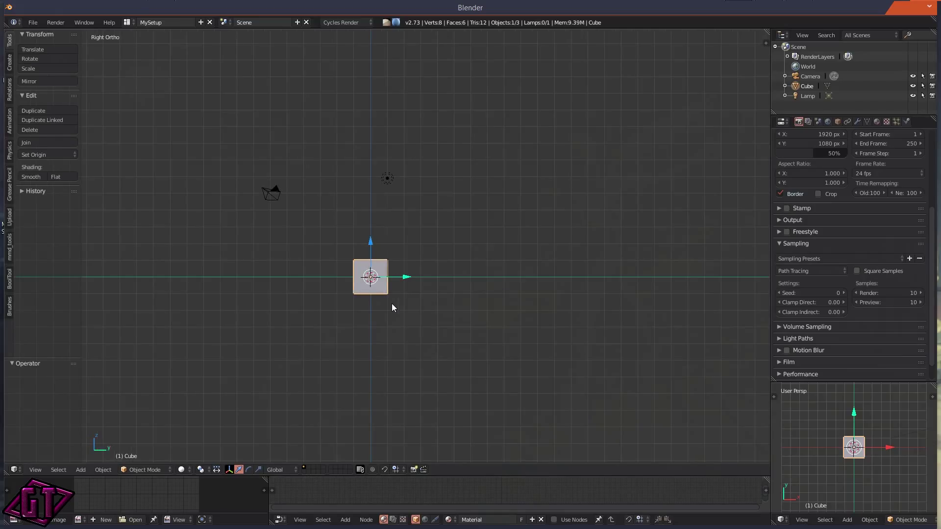
key("KP_7")
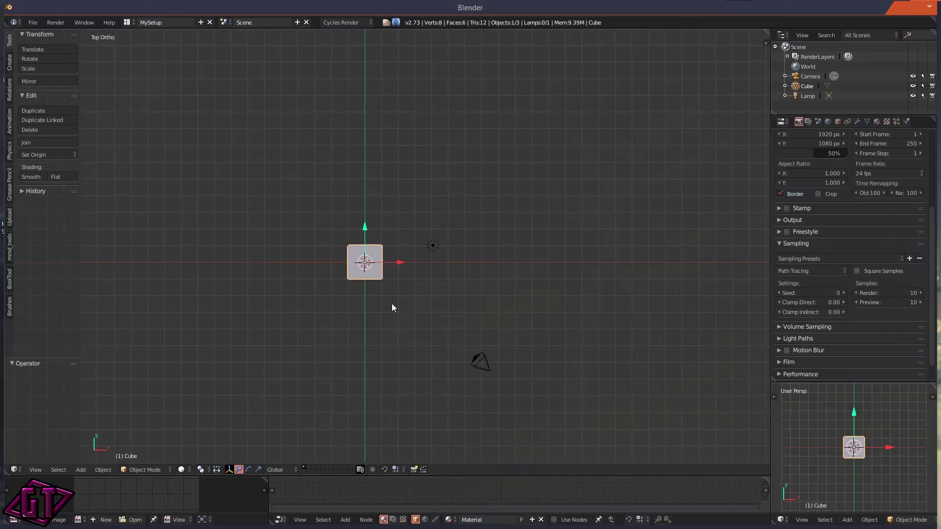
key("ctrl+KP_7")
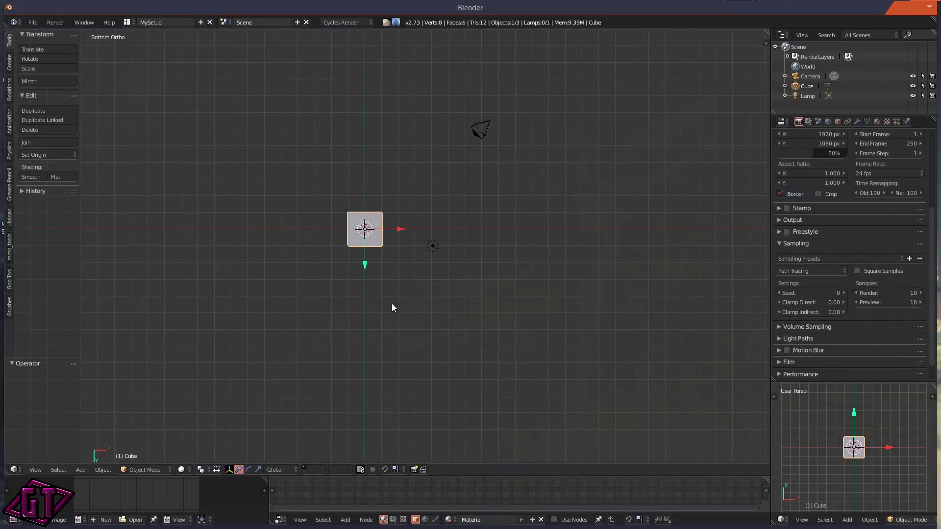
key("ctrl+KP_3")
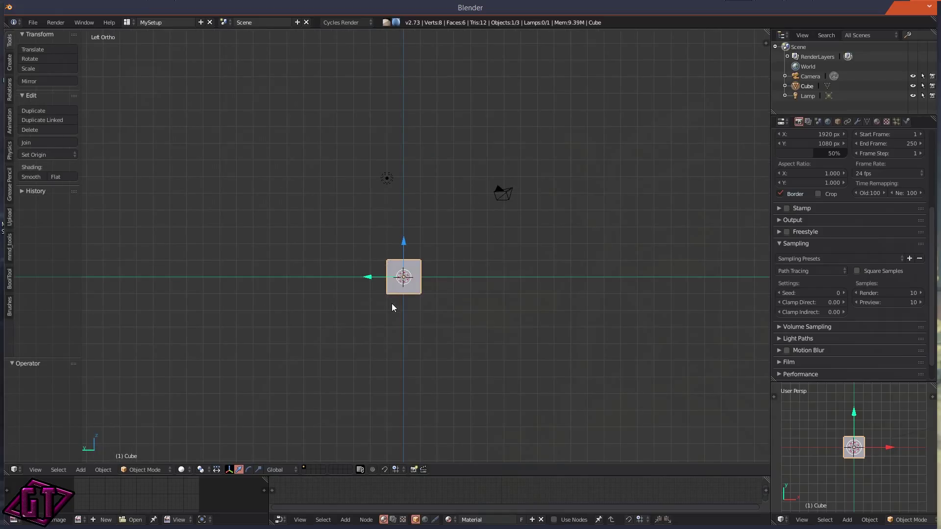
key("ctrl+KP_1")
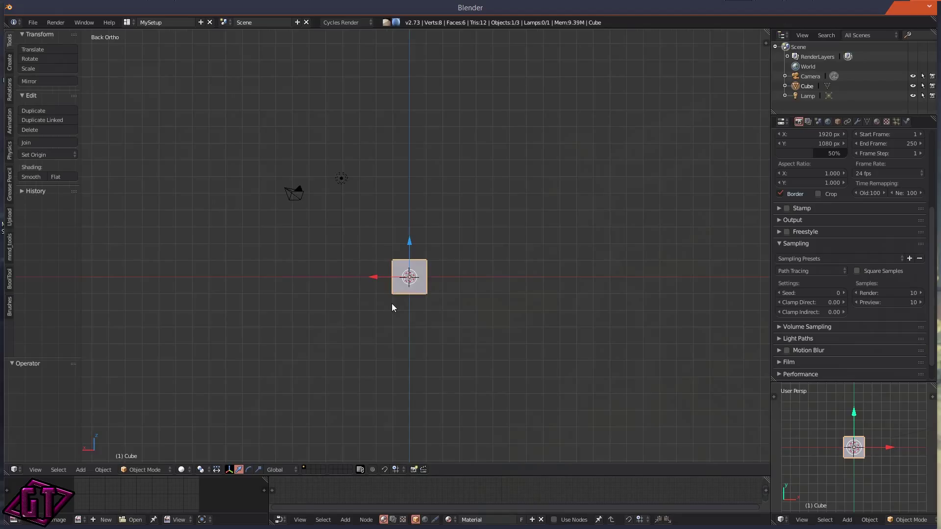
Step: Orbit out of the back view and zoom, raising the camera above the cube
middle_click_drag(480, 259, 350, 309)
scroll(462, 200, "up", 3)
mouse_move(482, 337)
middle_mouse_down()
mouse_move(341, 326)
mouse_move(516, 313)
mouse_move(472, 336)
mouse_move(472, 328)
mouse_move(484, 336)
mouse_move(472, 348)
middle_mouse_up()
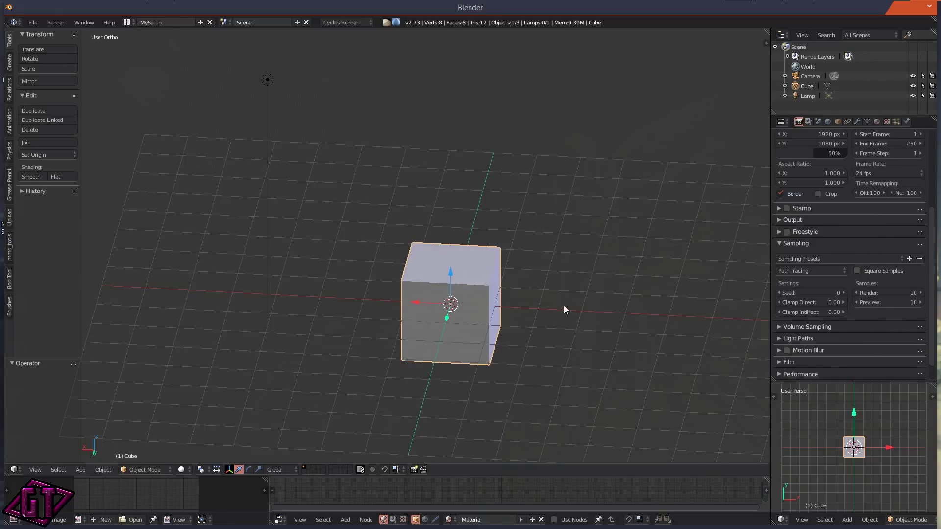
scroll(522, 275, "down", 3)
middle_click_drag(557, 274, 695, 84)
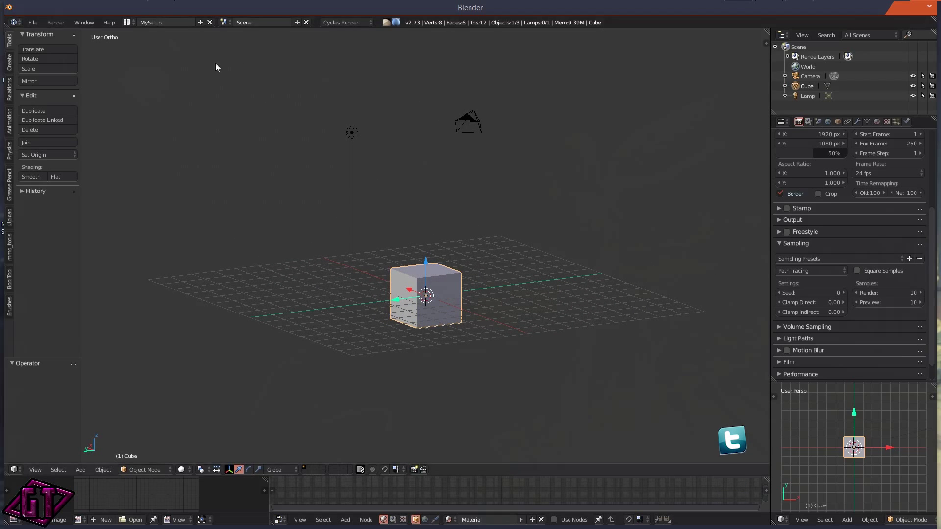
scroll(569, 278, "down", 2)
Step: Orbit to an isometric angle and tilt down to look onto the grid
middle_click_drag(568, 278, 380, 296)
scroll(465, 290, "up", 3)
middle_click_drag(466, 290, 580, 294)
scroll(597, 290, "down", 2)
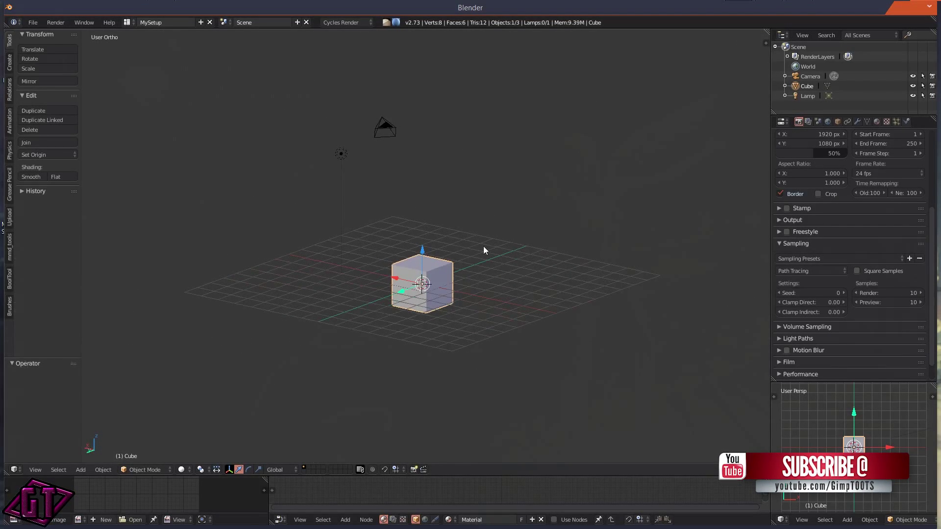
scroll(550, 247, "down", 2)
middle_click_drag(550, 247, 529, 294)
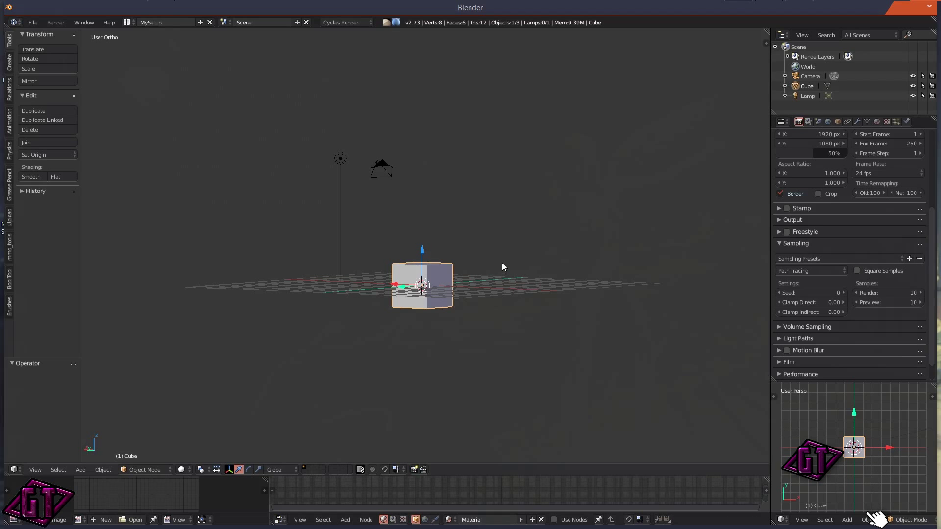
middle_click_drag(552, 248, 550, 258)
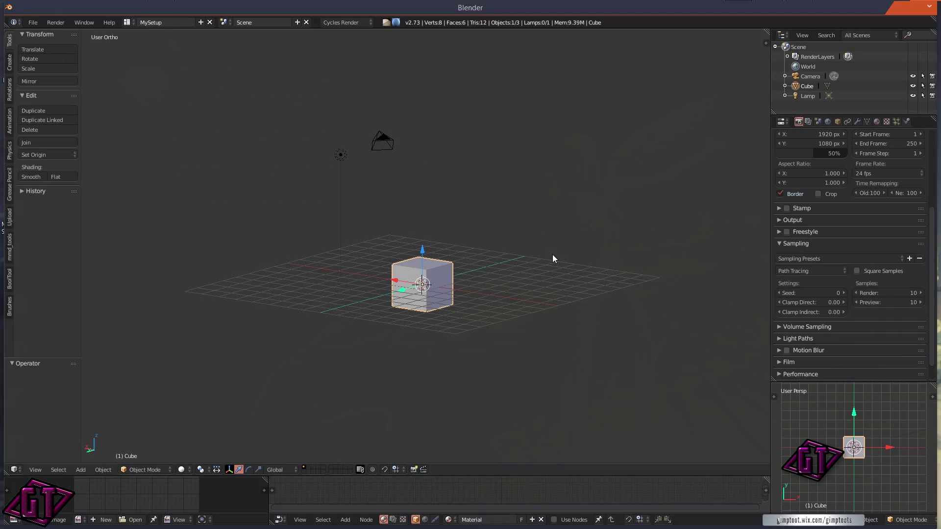